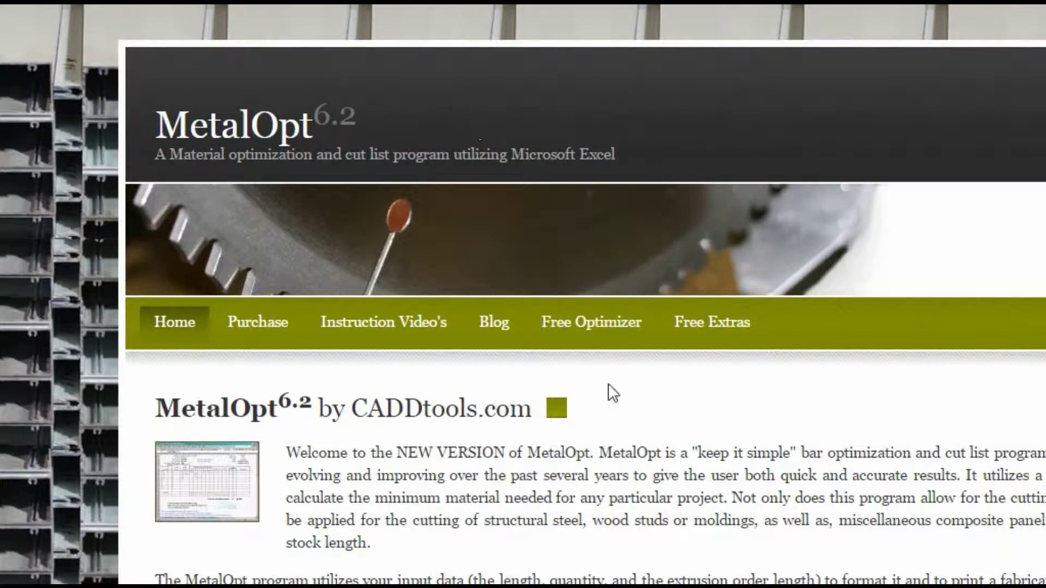
# Step: Open the Free Optimizer form and review its material fields, five part rows and project details
pyautogui.click(602, 330)
pyautogui.scroll(-2, 627, 300)
pyautogui.scroll(-6, 654, 278)
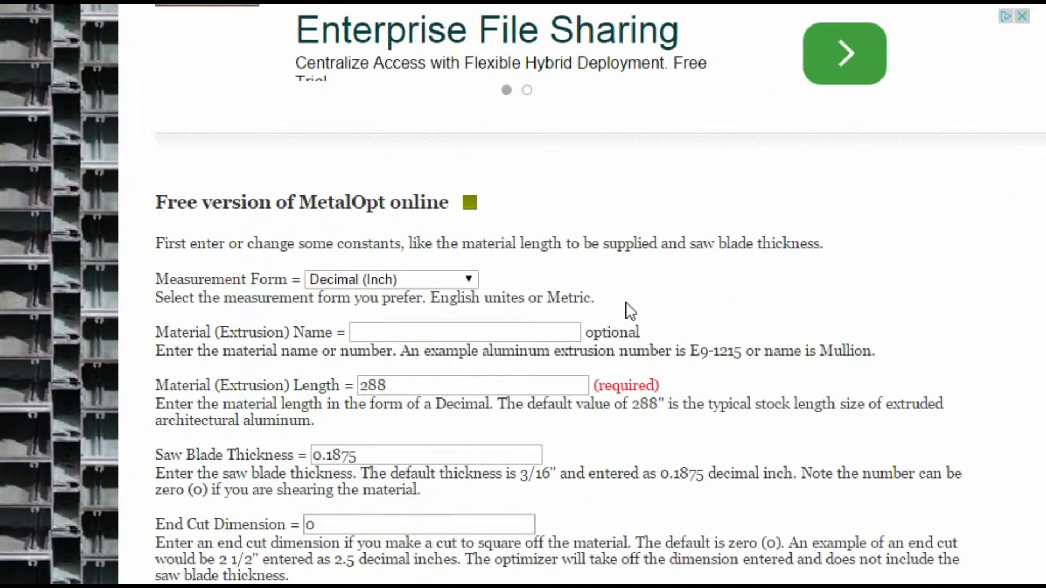
pyautogui.scroll(-2, 626, 303)
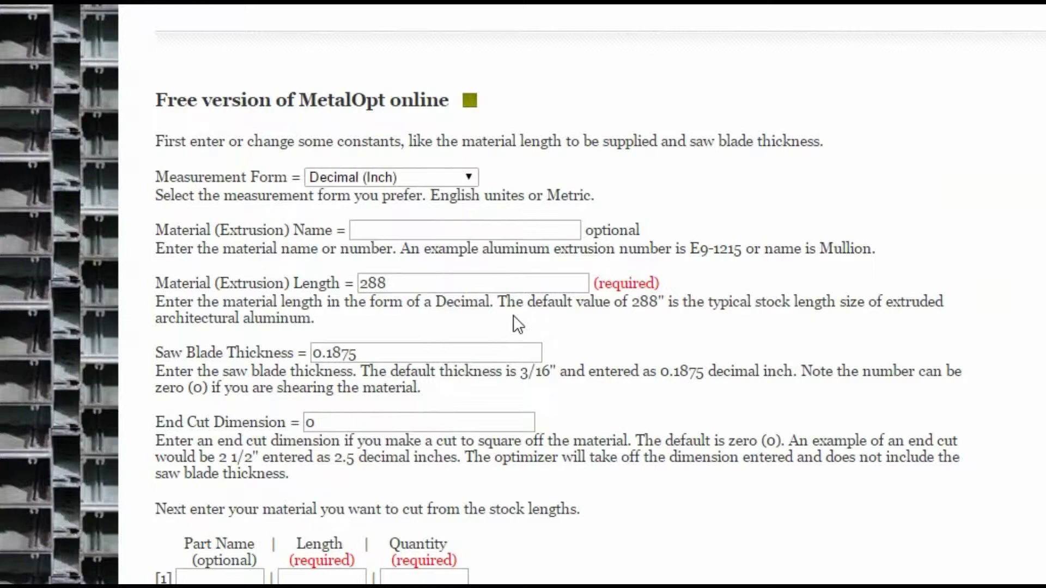
pyautogui.scroll(-4, 513, 321)
pyautogui.scroll(-4, 509, 327)
pyautogui.scroll(-2, 425, 352)
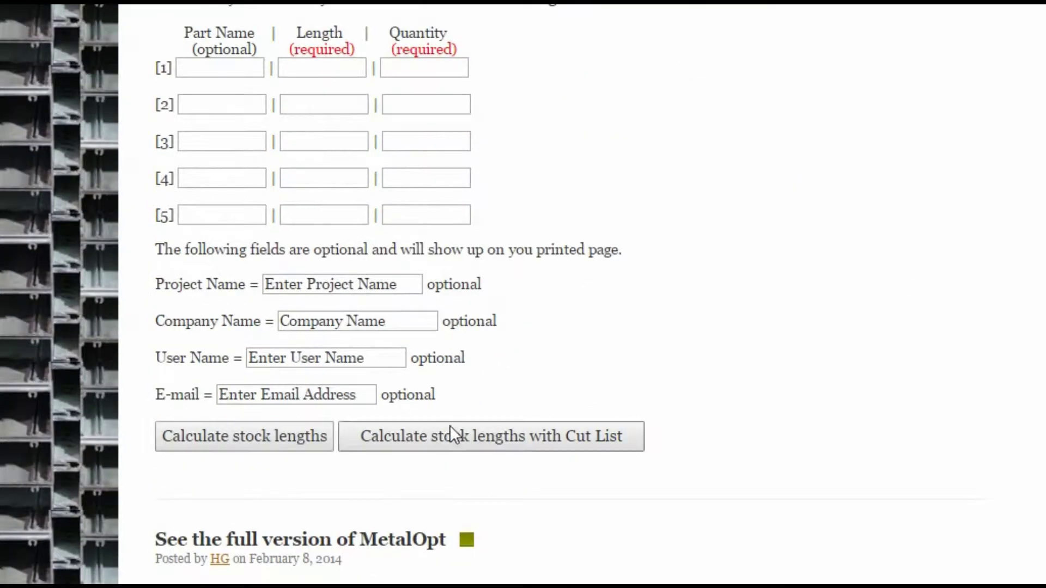
pyautogui.scroll(4, 525, 357)
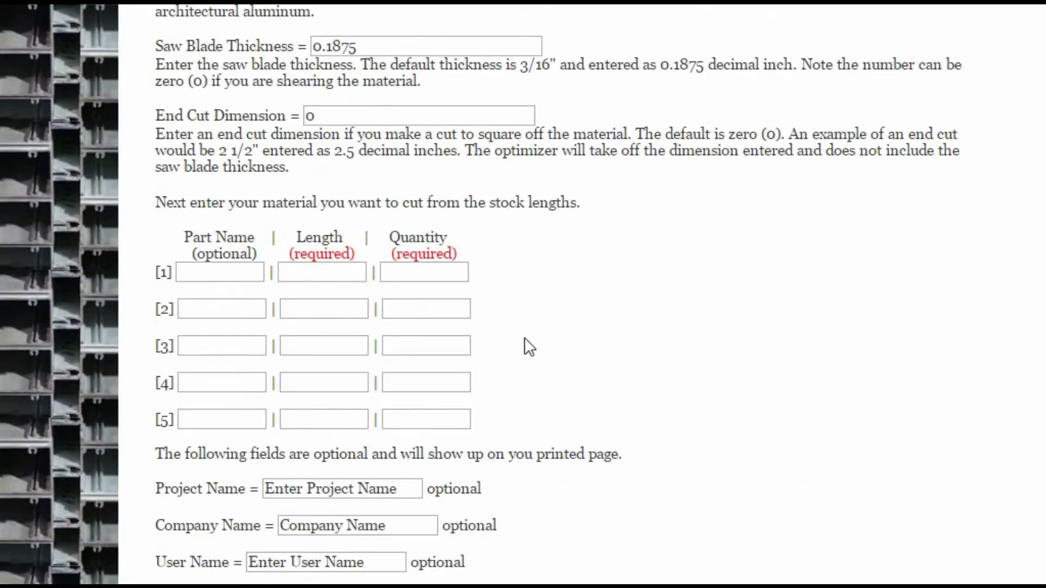
pyautogui.scroll(6, 533, 347)
pyautogui.scroll(2, 525, 327)
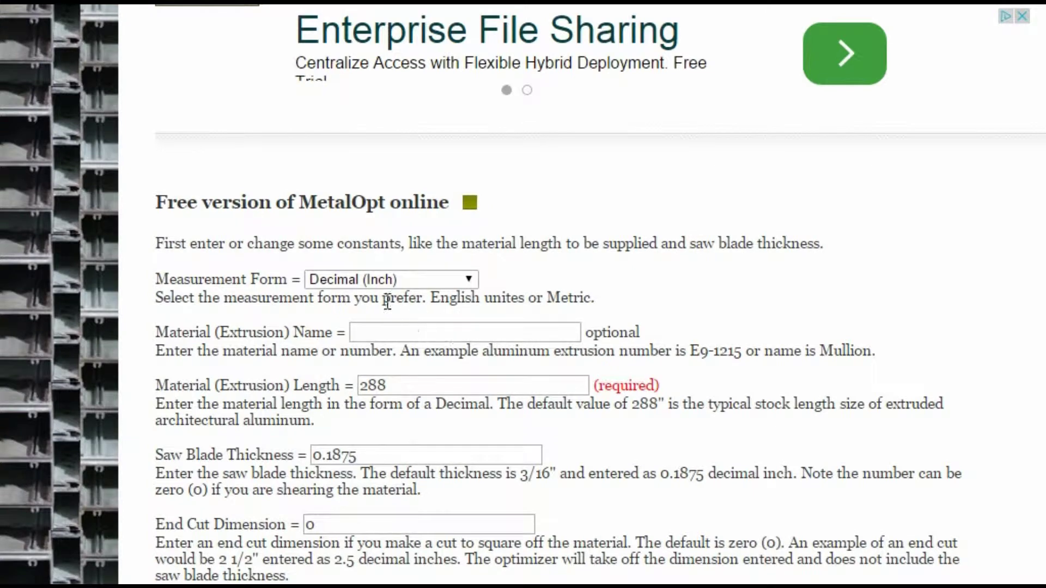
# Step: Keep Decimal (Inch) units, name the material 169-017, and select the 0.1875 blade thickness
pyautogui.click(470, 280)
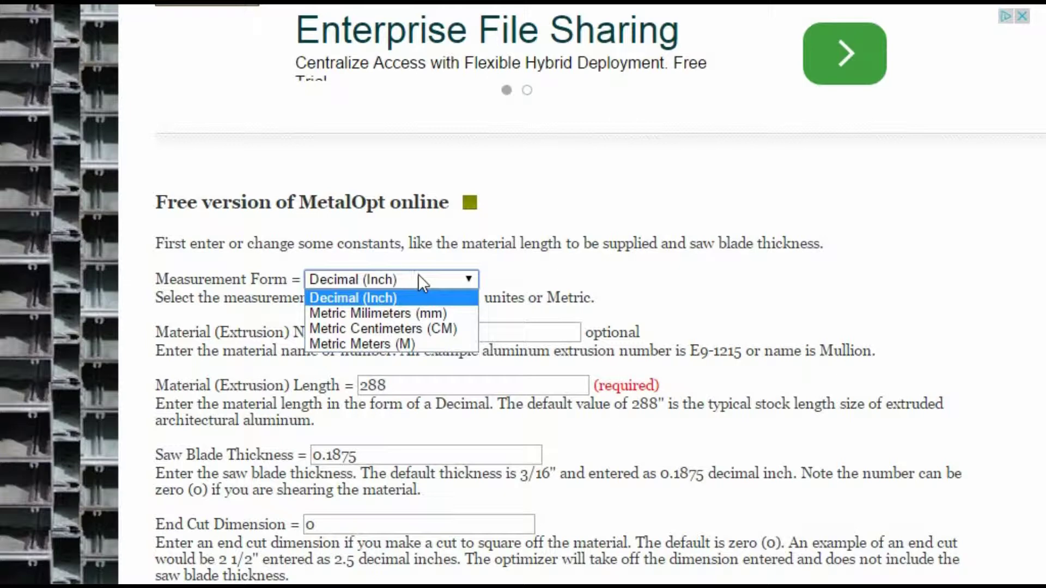
pyautogui.click(393, 277)
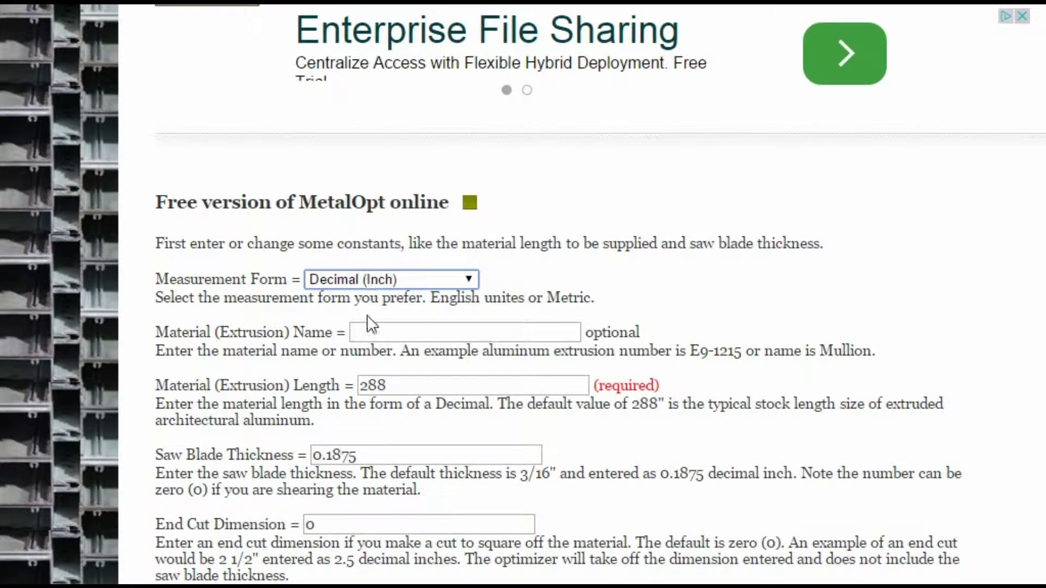
pyautogui.click(383, 330)
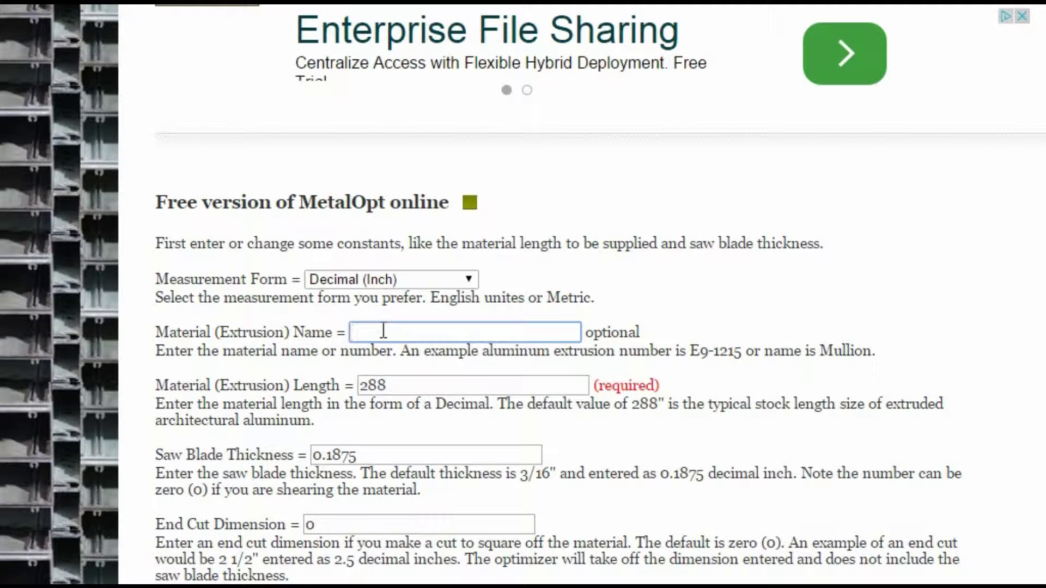
pyautogui.write('169')
pyautogui.write('-0')
pyautogui.write('17')
pyautogui.scroll(-2, 449, 379)
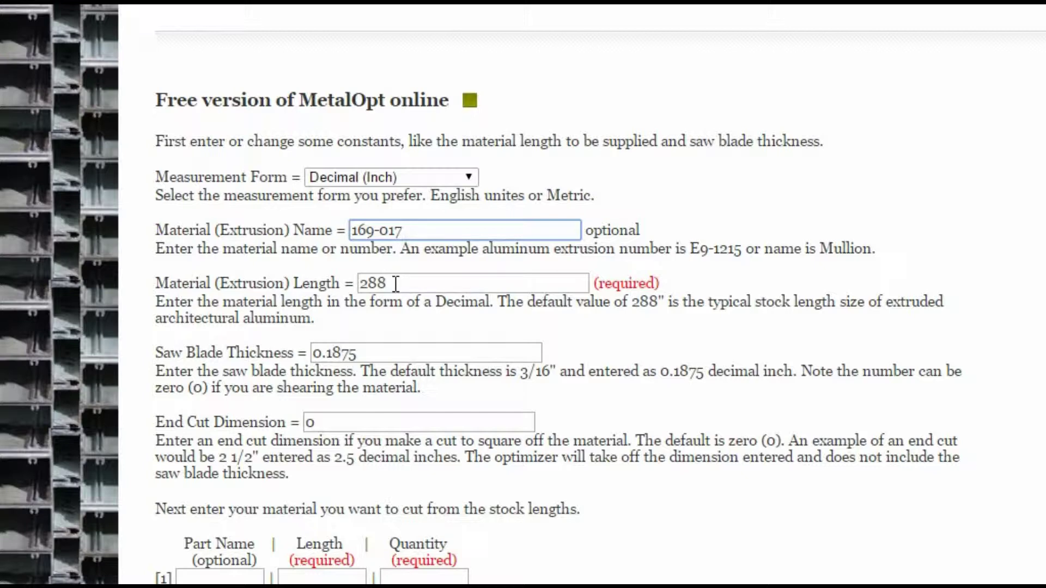
pyautogui.click(402, 281)
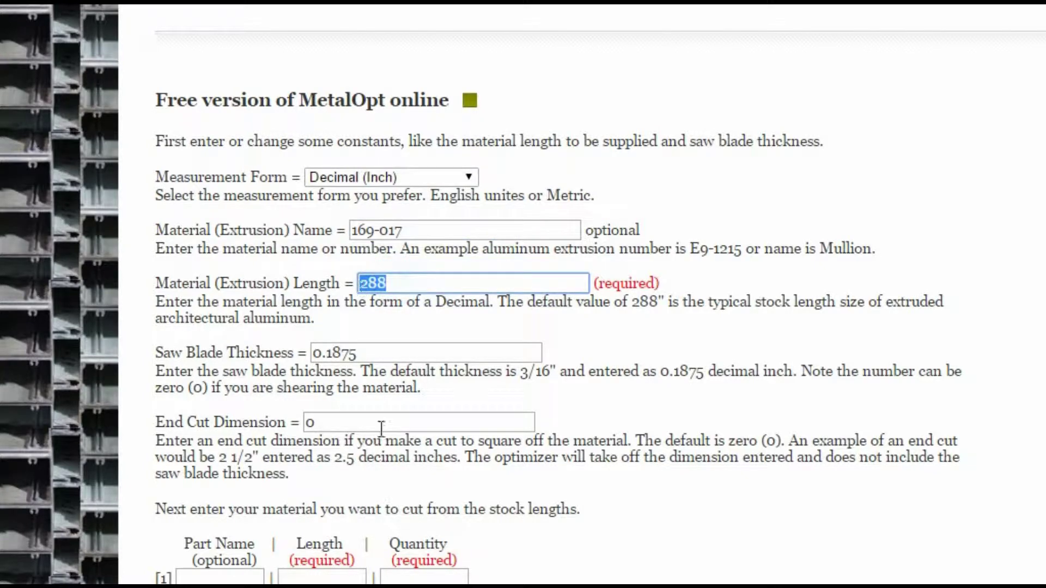
pyautogui.click(402, 354)
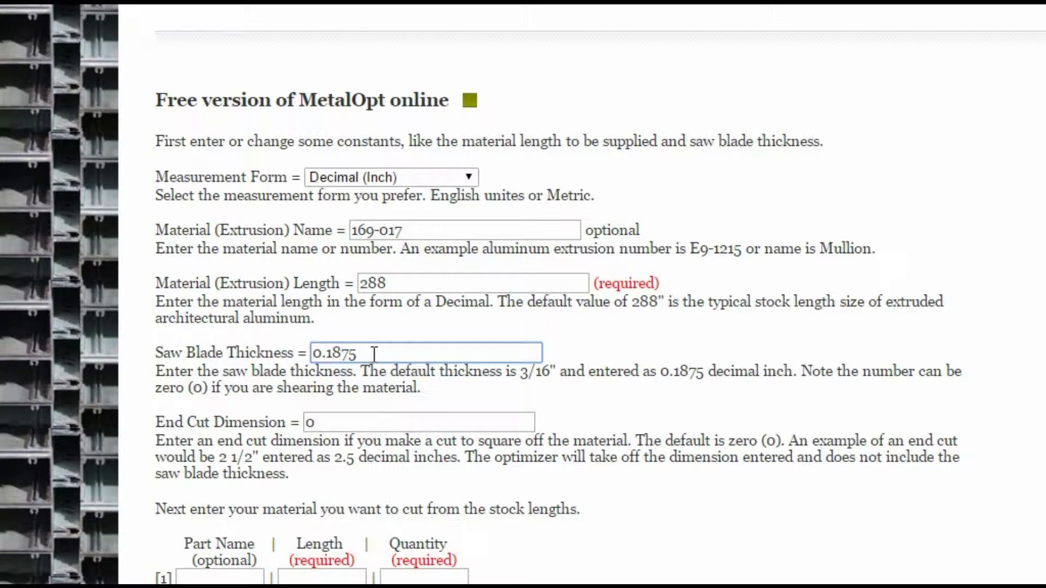
pyautogui.click(373, 354)
pyautogui.moveTo(373, 354); pyautogui.dragTo(297, 355)
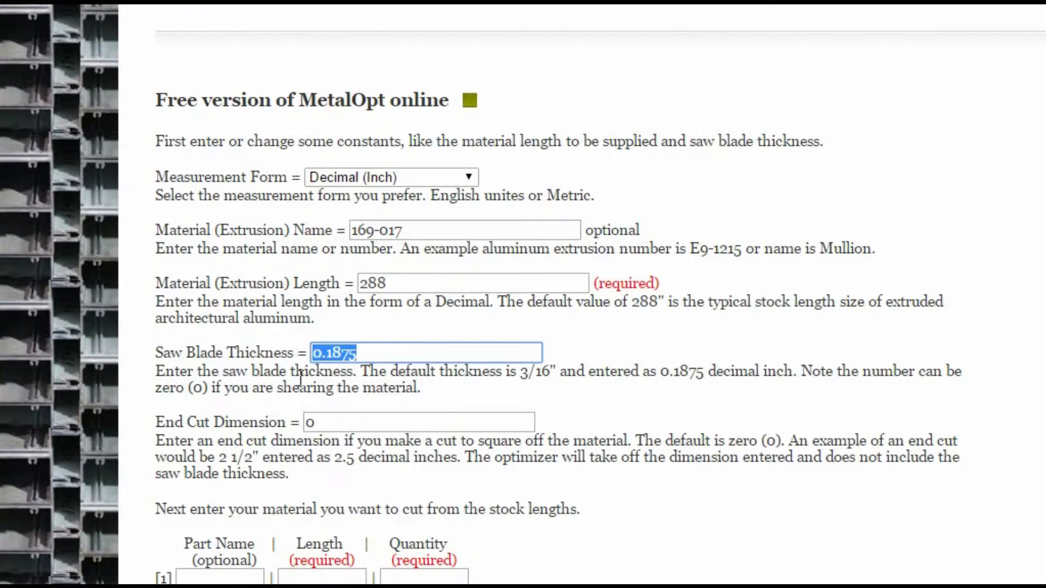
# Step: Enter the first part, M1, with length 237.25 and quantity 28
pyautogui.click(339, 424)
pyautogui.scroll(-2, 339, 425)
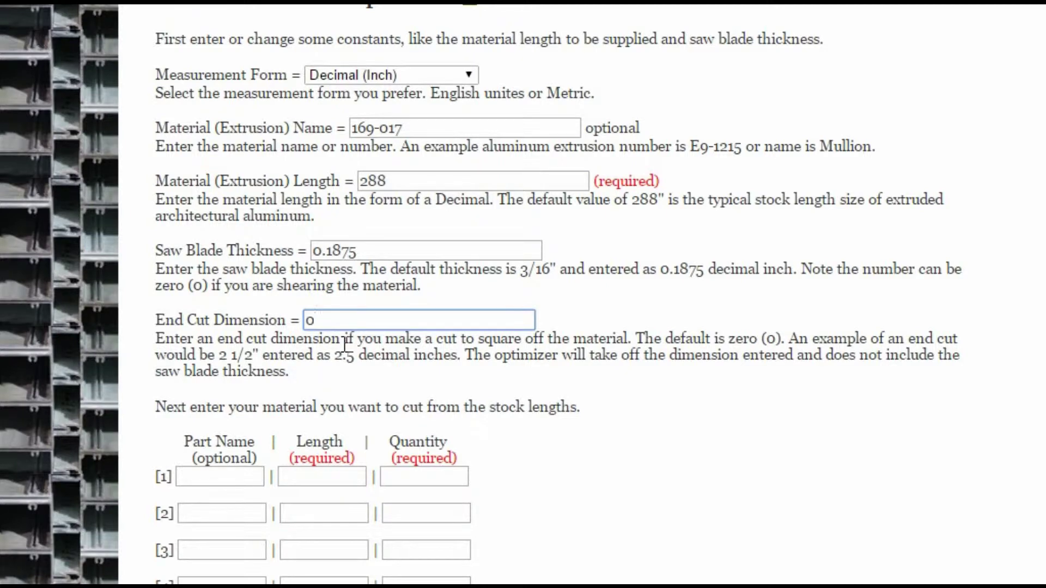
pyautogui.scroll(-2, 344, 345)
pyautogui.scroll(-2, 344, 345)
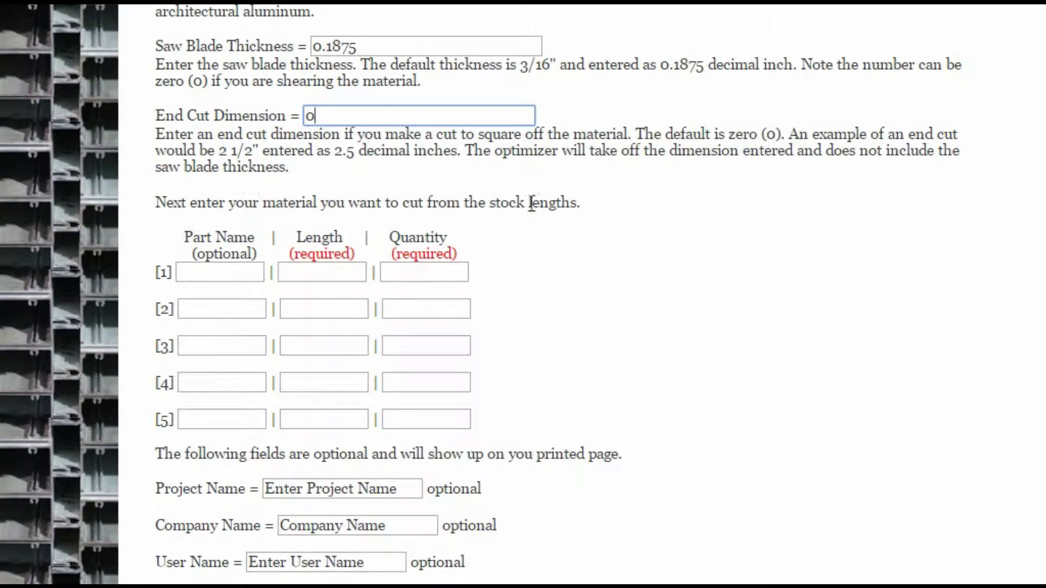
pyautogui.click(232, 274)
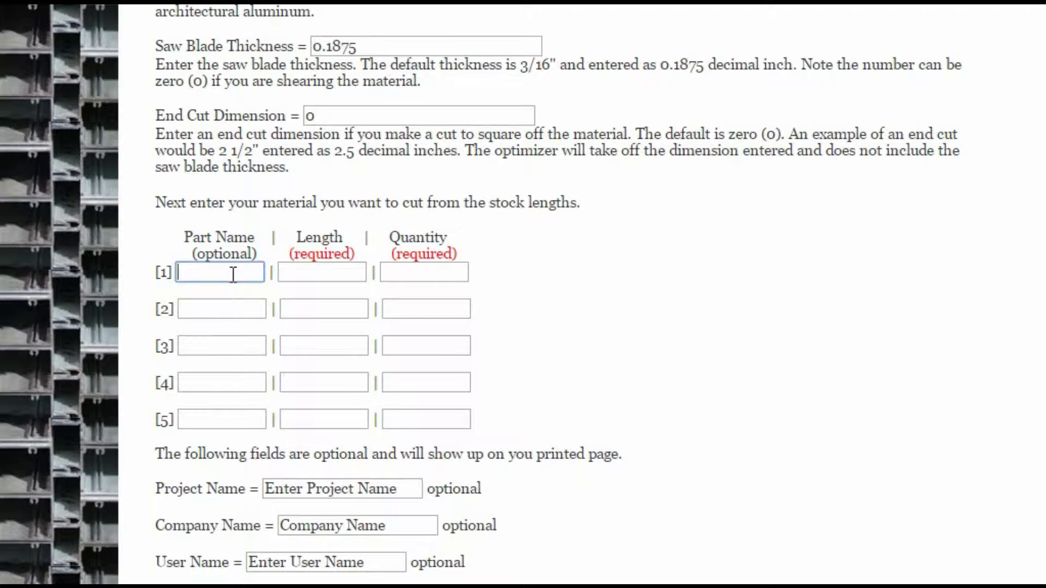
pyautogui.write('M1')
pyautogui.click(309, 270)
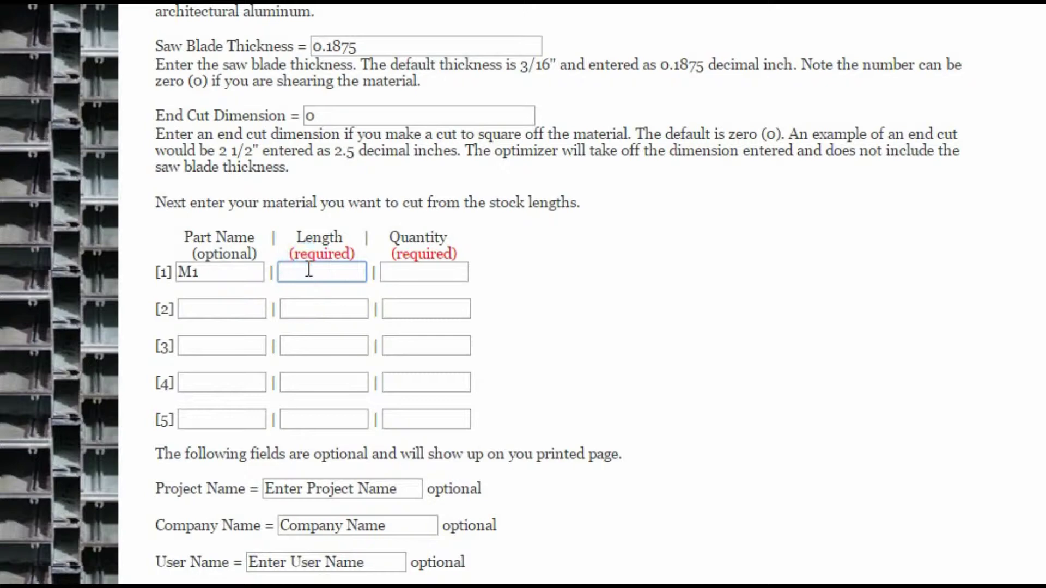
pyautogui.write('23')
pyautogui.write('7.2')
pyautogui.write('5')
pyautogui.click(428, 271)
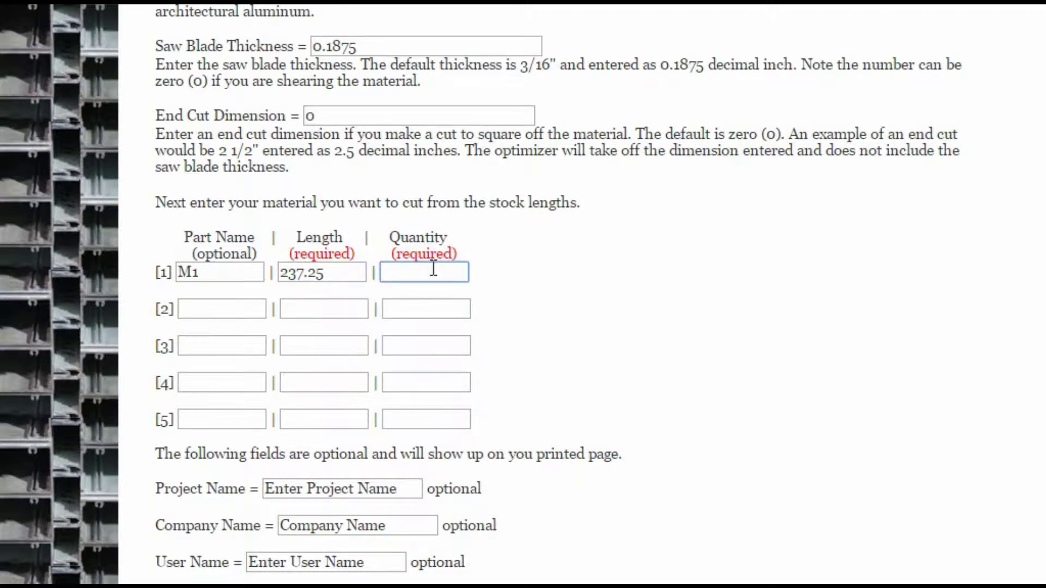
pyautogui.write('28')
# Step: Enter M2 (128.875 × 57), M3 (280.5 × 62) and M4's length 57.125
pyautogui.click(226, 313)
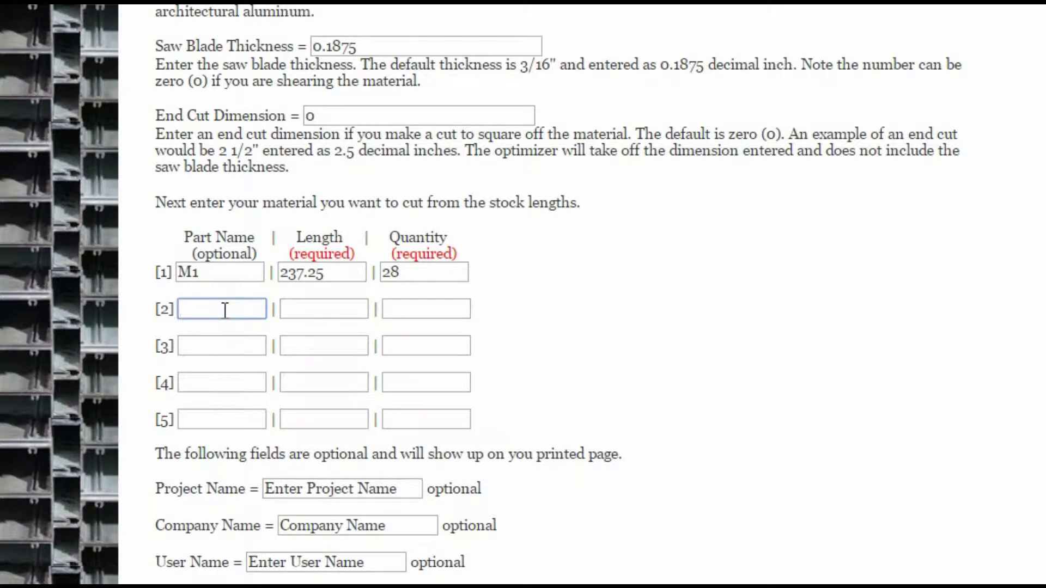
pyautogui.write('M2')
pyautogui.press('Tab')
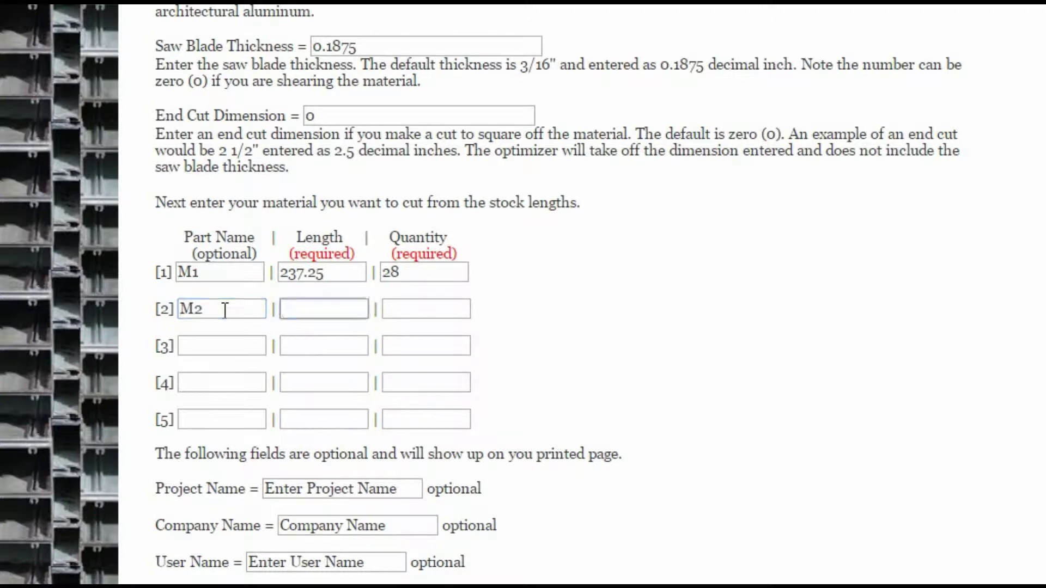
pyautogui.write('128.875')
pyautogui.press('Tab')
pyautogui.write('57')
pyautogui.press('Tab')
pyautogui.write('M3\t2')
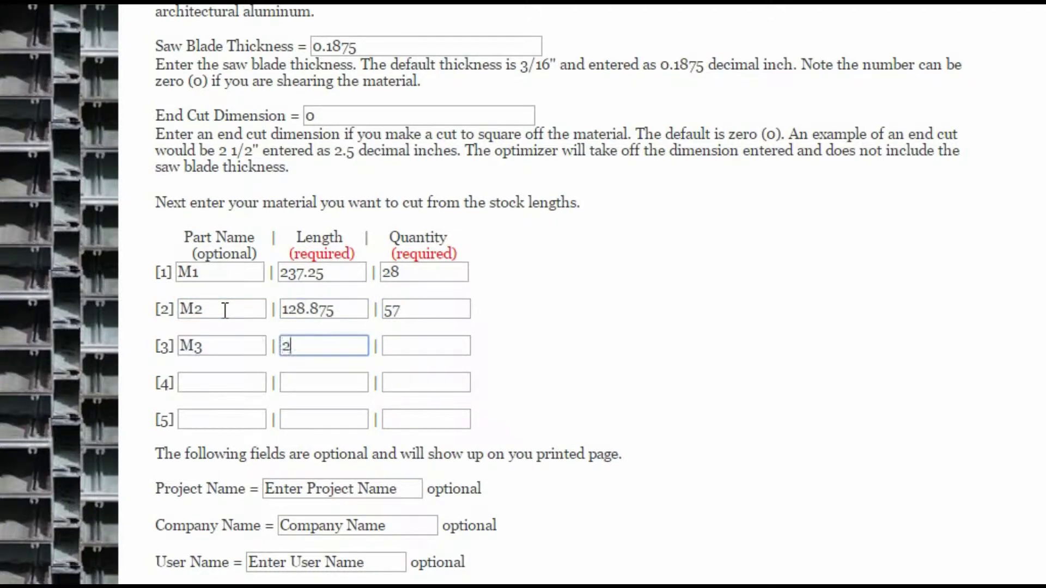
pyautogui.write('80.5\t62\tM4\t57')
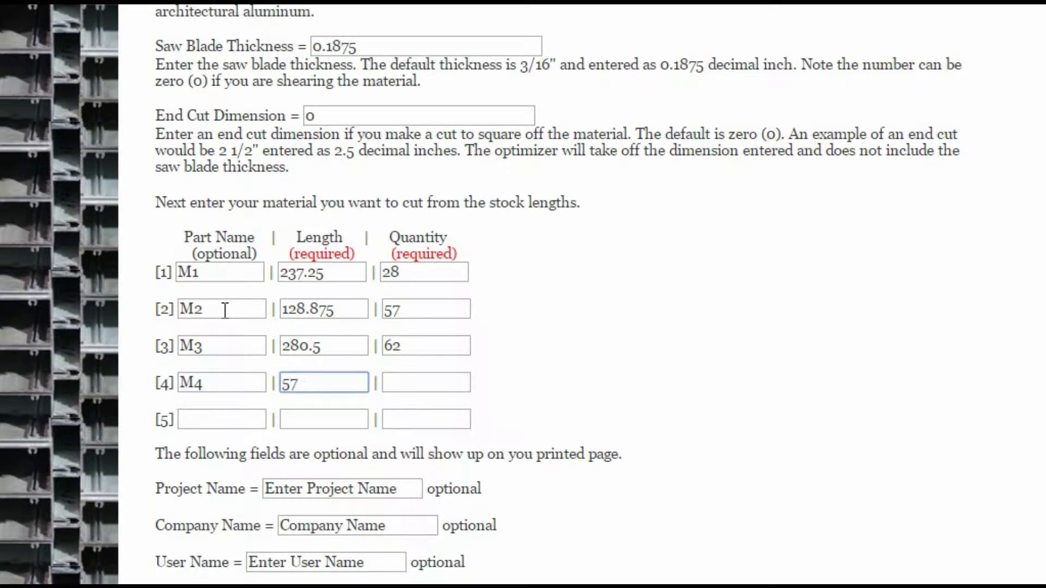
pyautogui.write('.125')
# Step: Give M4 quantity 225 and add M5 with length 62.625 and quantity 6
pyautogui.press('Tab')
pyautogui.write('225')
pyautogui.press('Tab')
pyautogui.write('M5')
pyautogui.press('Tab')
pyautogui.write('62')
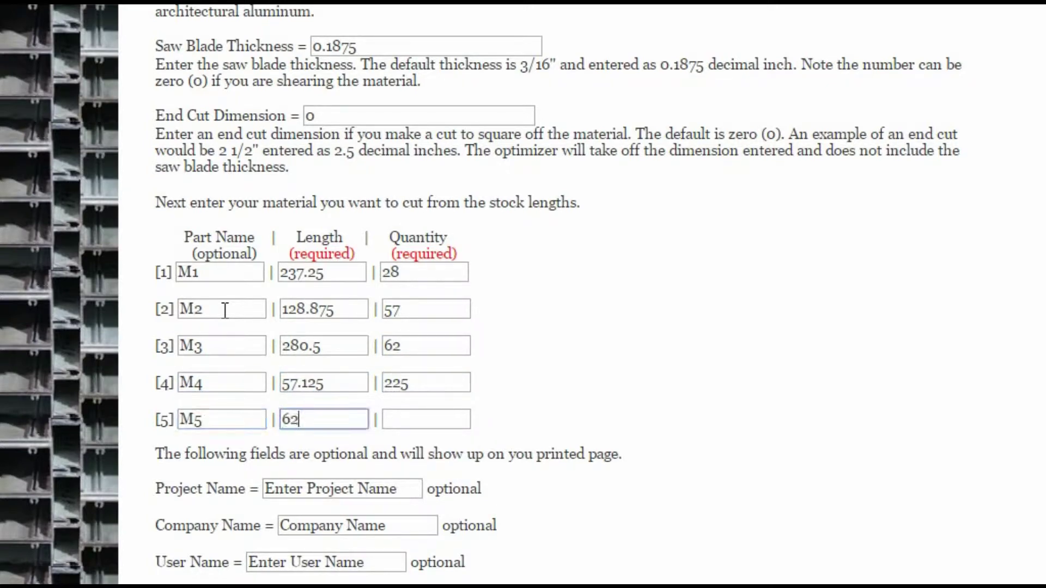
pyautogui.write('.625')
pyautogui.press('Tab')
pyautogui.write('6')
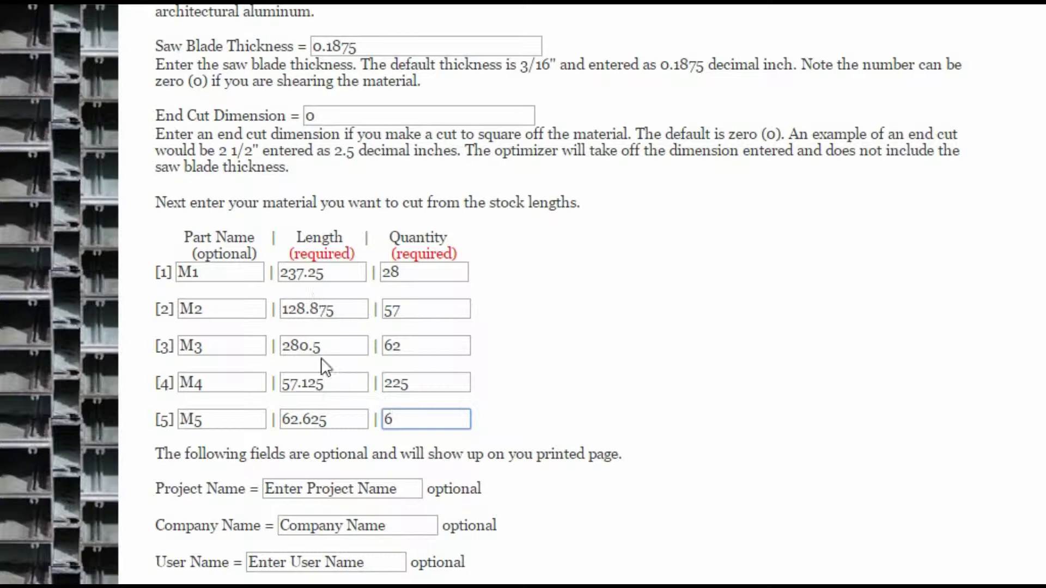
# Step: Replace the project name placeholder with 'Decimal inch test'
pyautogui.click(351, 474)
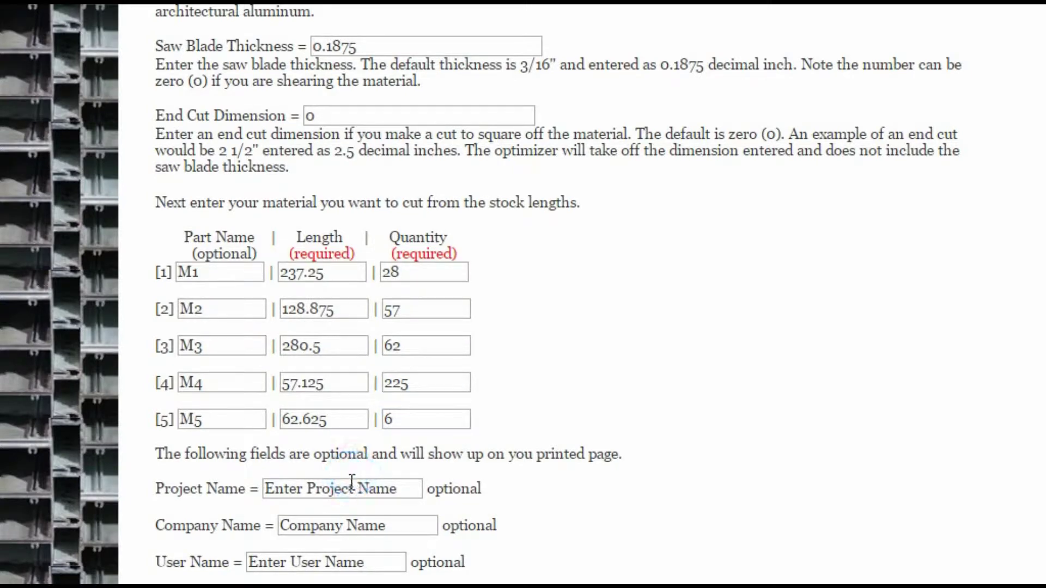
pyautogui.click(350, 486)
pyautogui.scroll(-2, 354, 490)
pyautogui.scroll(-2, 359, 382)
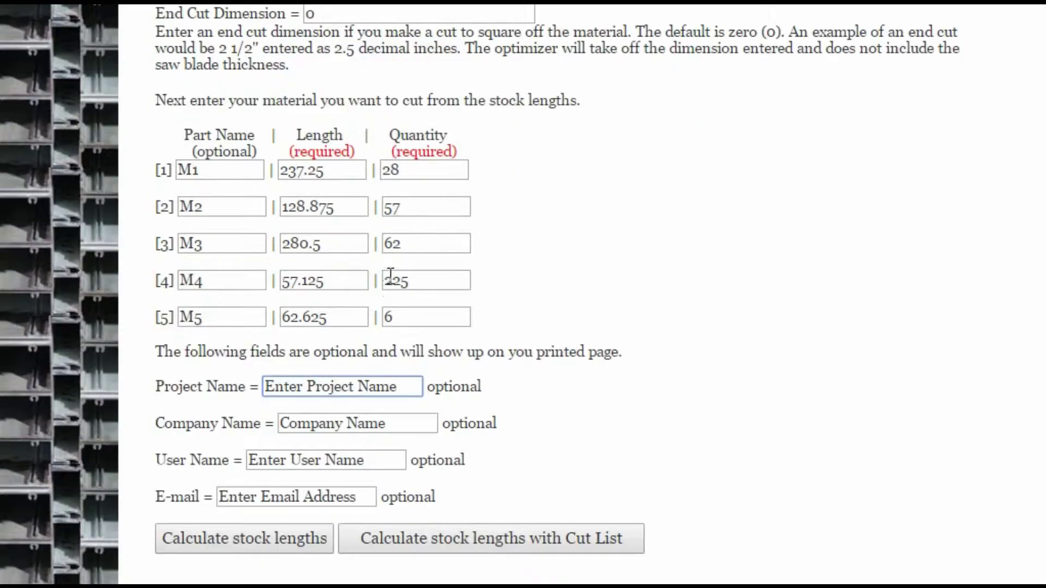
pyautogui.click(399, 284)
pyautogui.moveTo(399, 284); pyautogui.dragTo(261, 283)
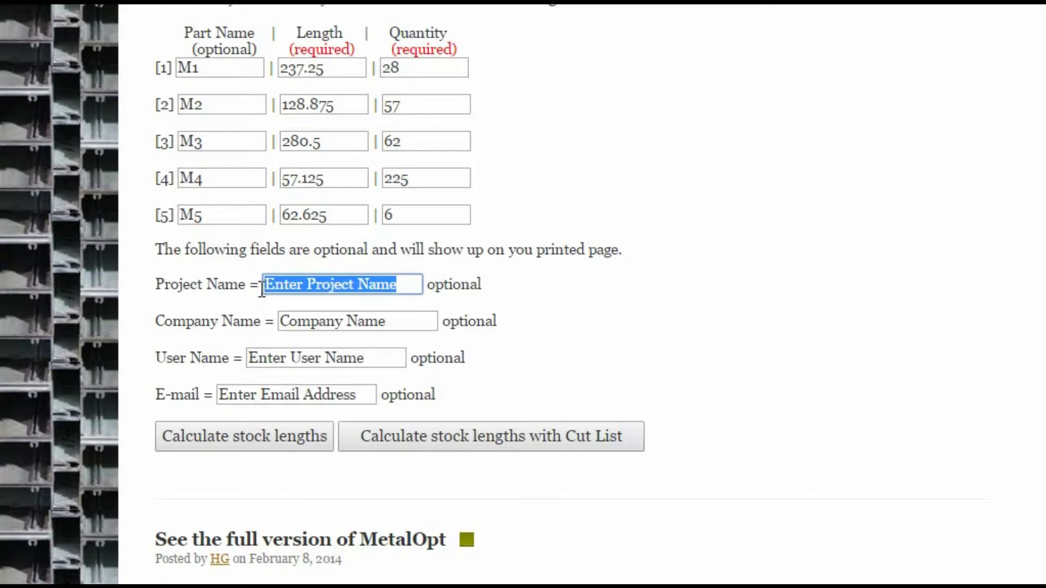
pyautogui.write('Decimal')
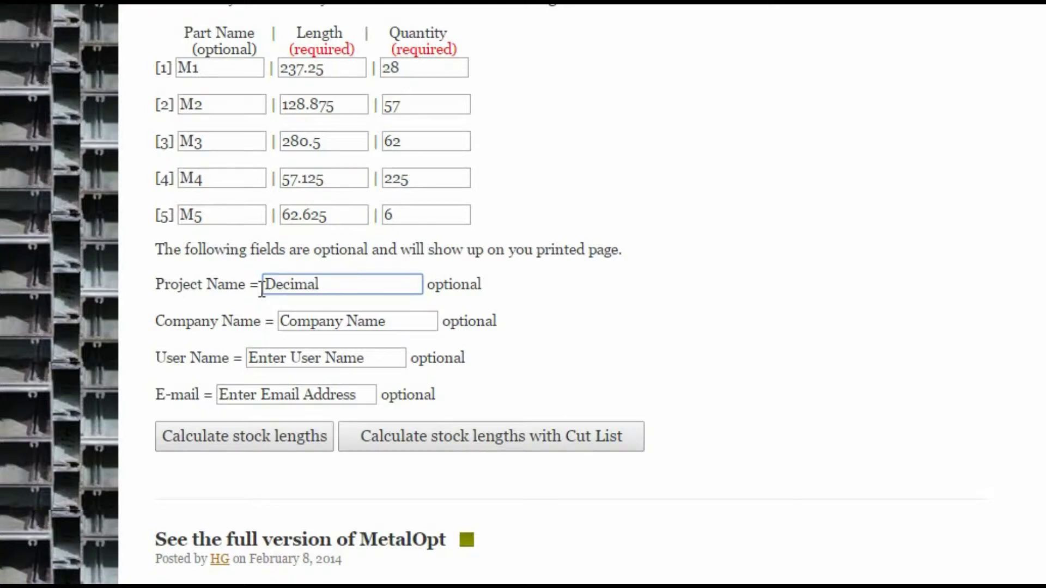
pyautogui.write(' inch test')
pyautogui.press('Tab')
pyautogui.write('Caddtools.com')
pyautogui.press('Tab')
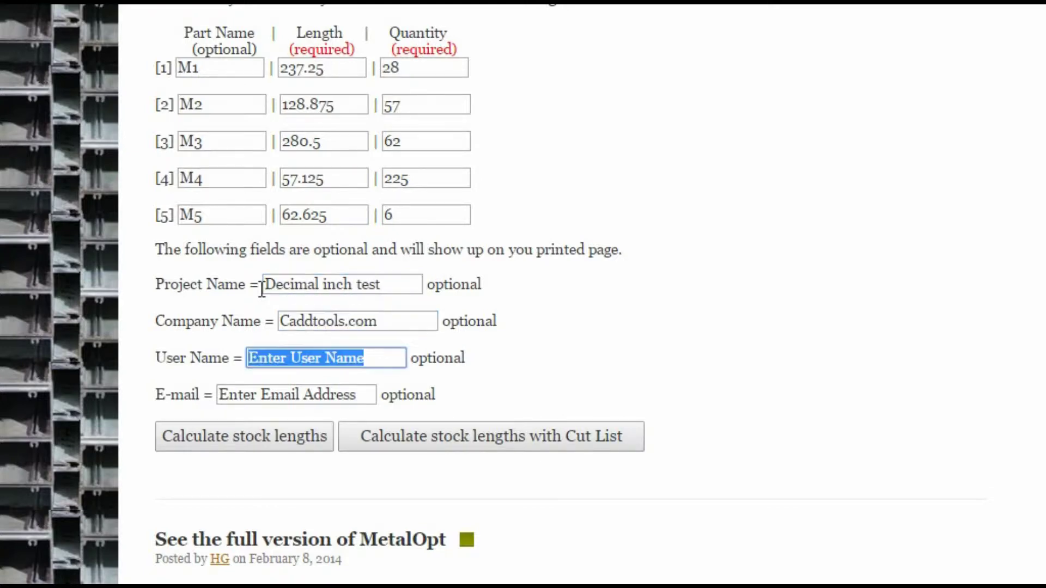
pyautogui.write('Howard')
pyautogui.press('Tab')
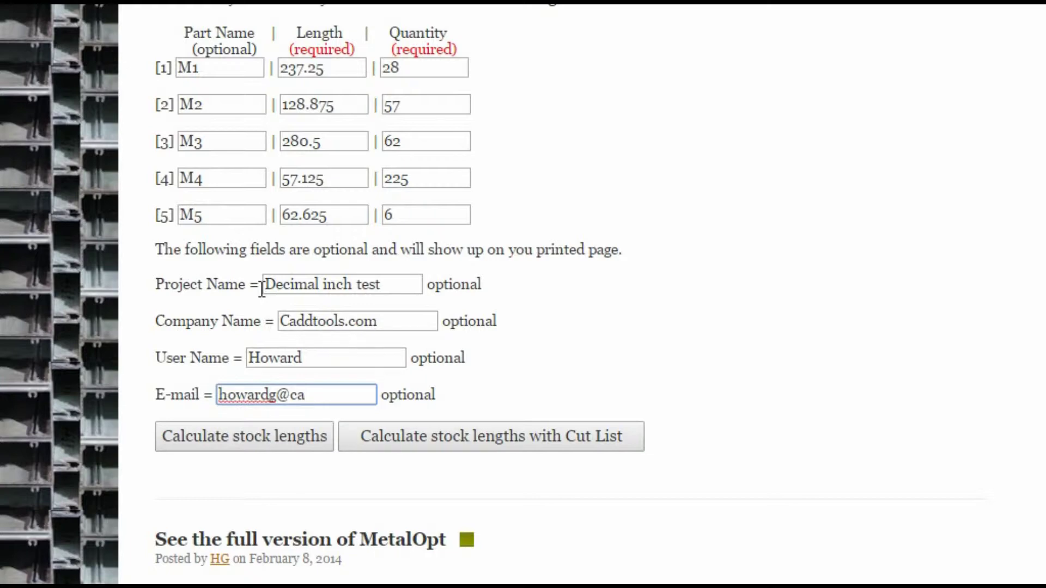
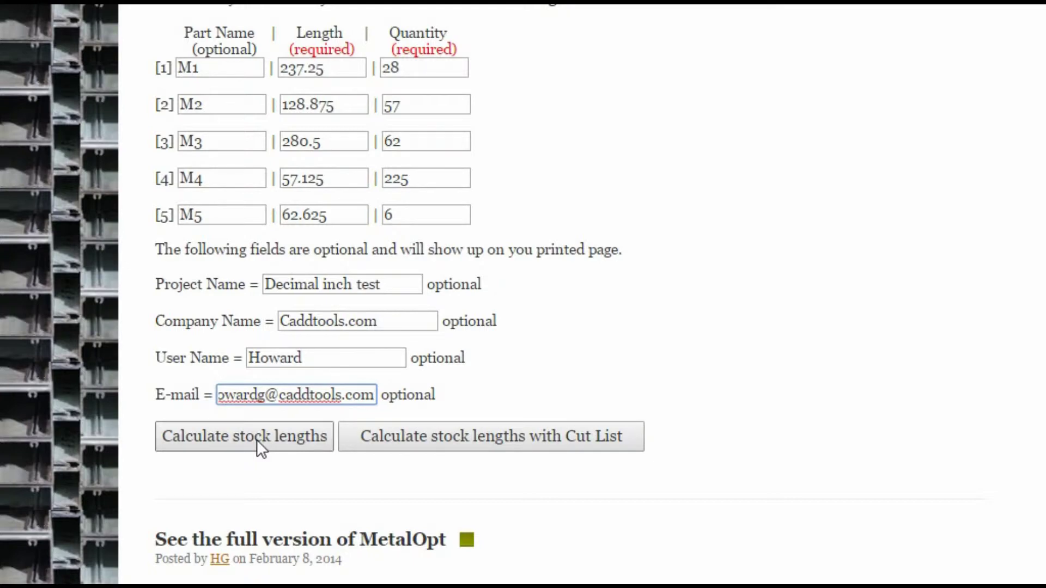
# Step: Calculate stock lengths and view the output: 165 lengths at 288 inch, 6.13% scrap
pyautogui.click(257, 440)
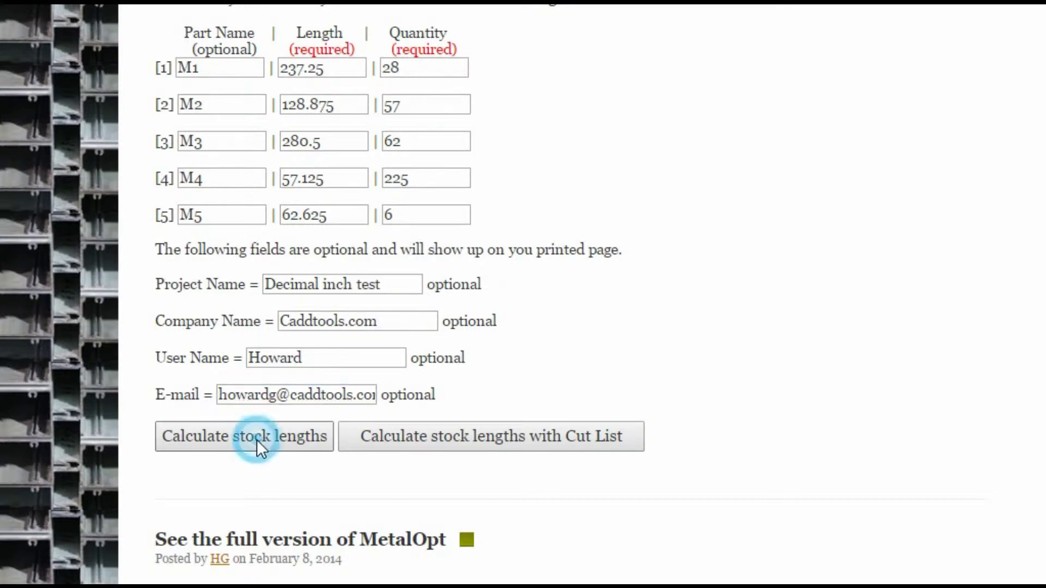
pyautogui.scroll(-5, 464, 361)
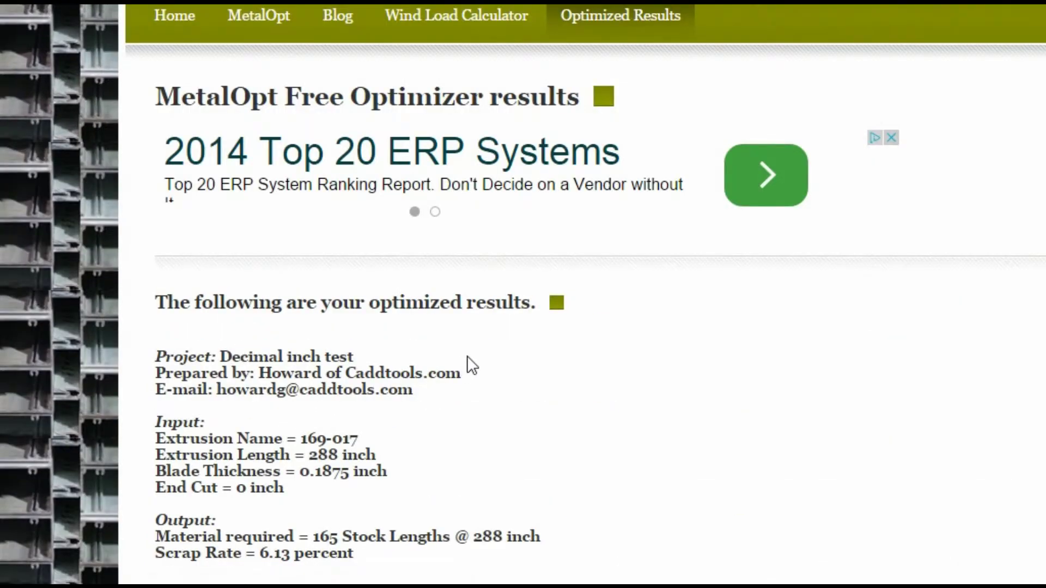
pyautogui.scroll(-4, 544, 348)
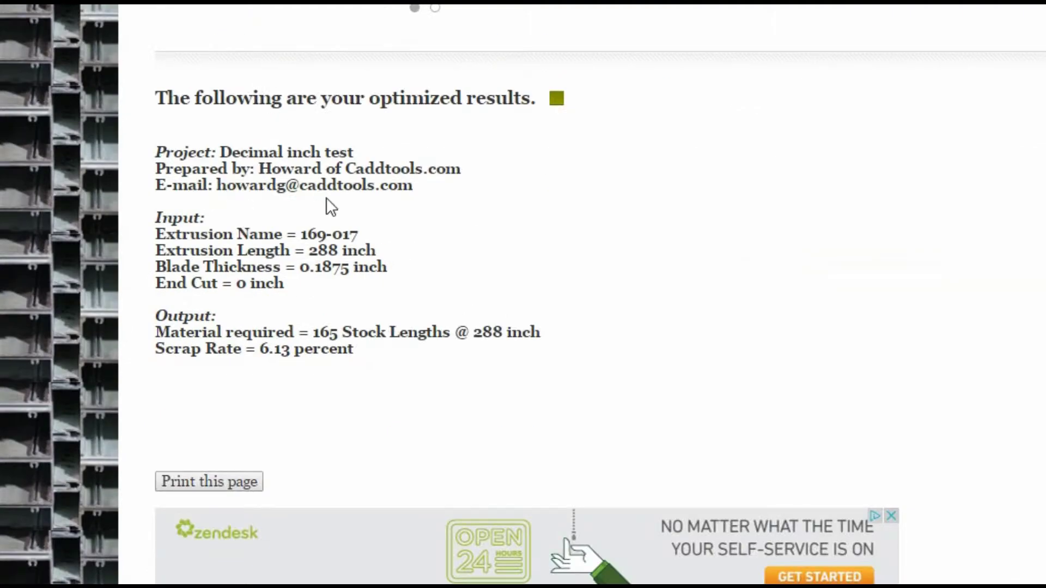
pyautogui.scroll(-2, 315, 271)
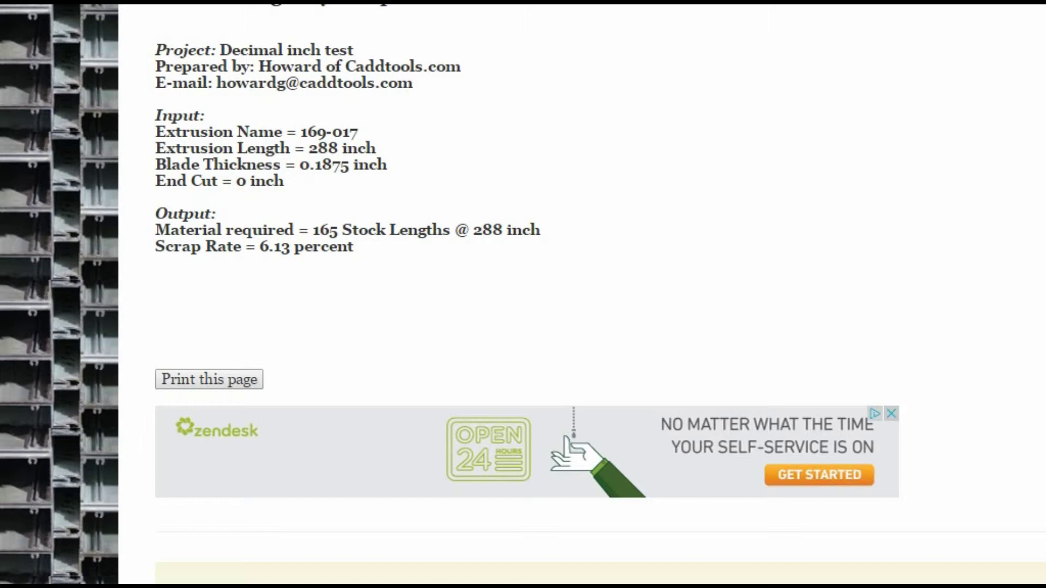
# Step: Return to the form, recalculate with a cut list, and review it through stock length 165
pyautogui.hotkey('alt', 'Left')
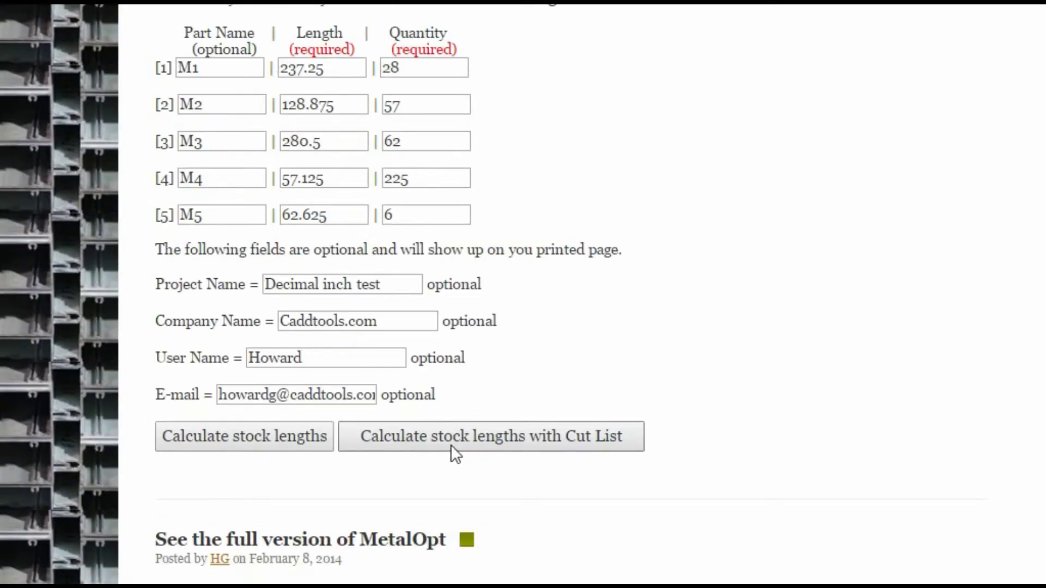
pyautogui.click(508, 436)
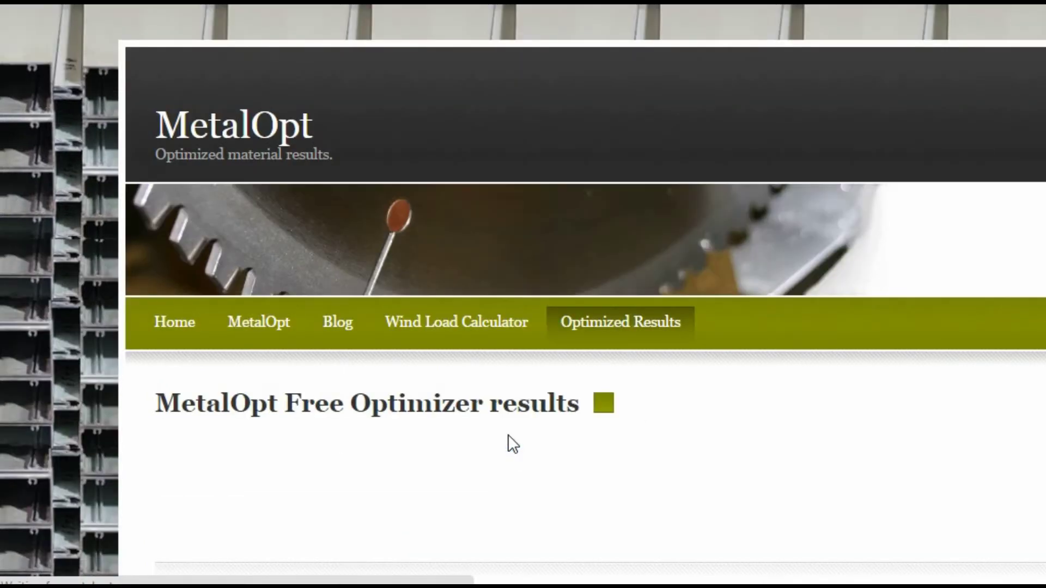
pyautogui.scroll(-2, 373, 330)
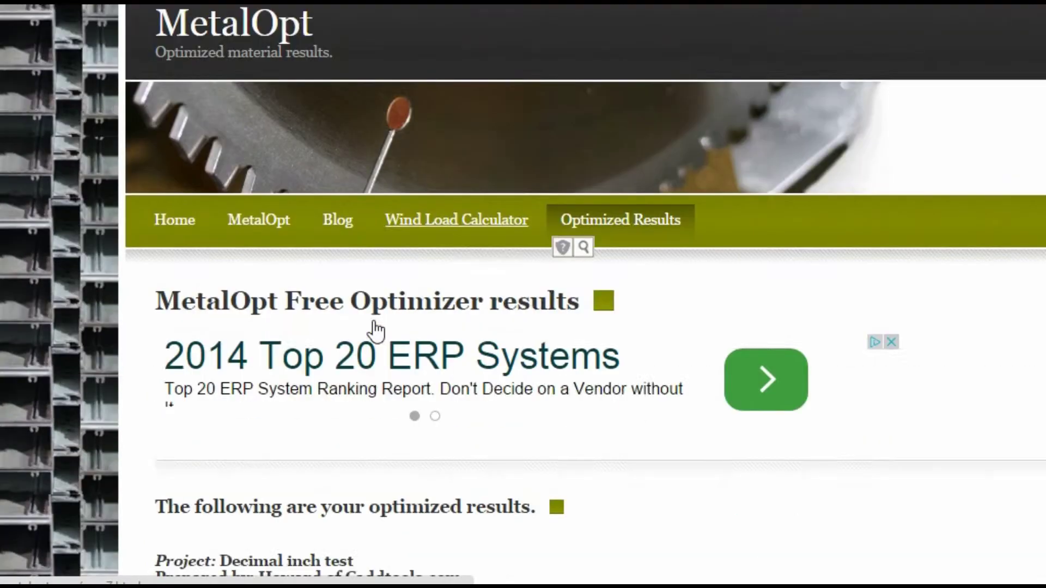
pyautogui.scroll(-2, 374, 327)
pyautogui.scroll(-4, 376, 328)
pyautogui.scroll(-4, 375, 326)
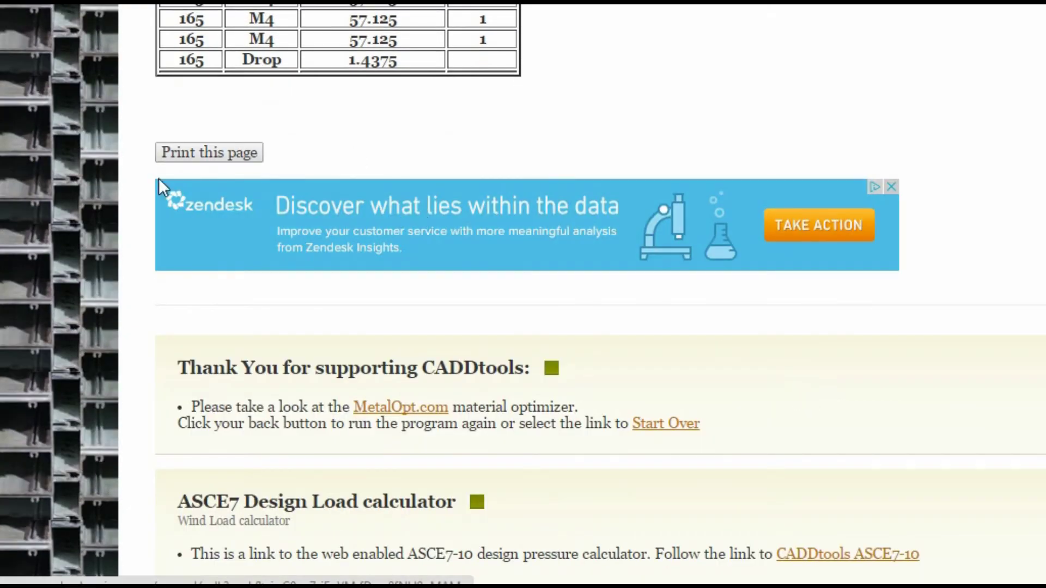
pyautogui.scroll(3, 397, 158)
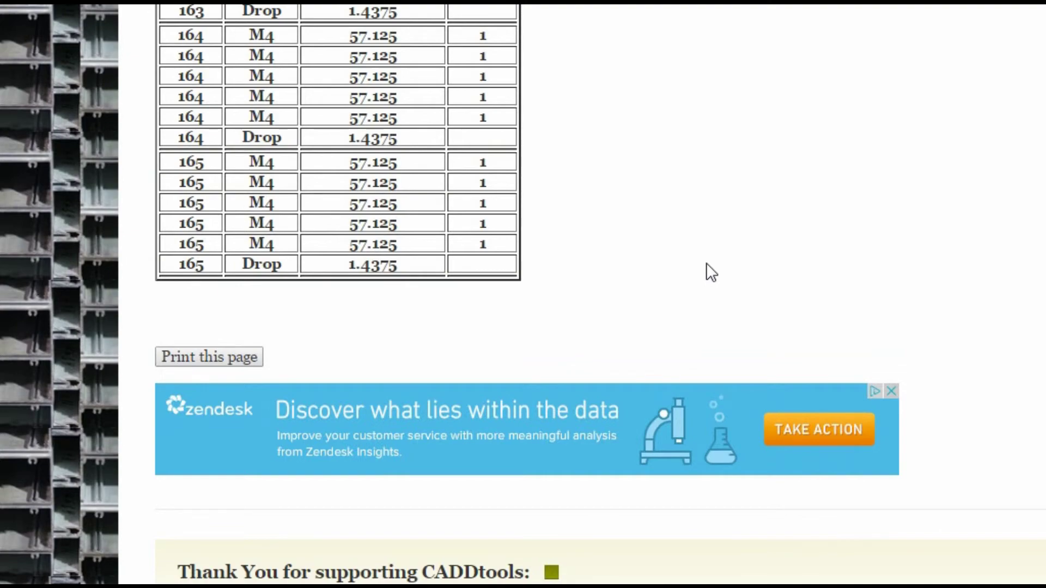
pyautogui.scroll(-3, 706, 263)
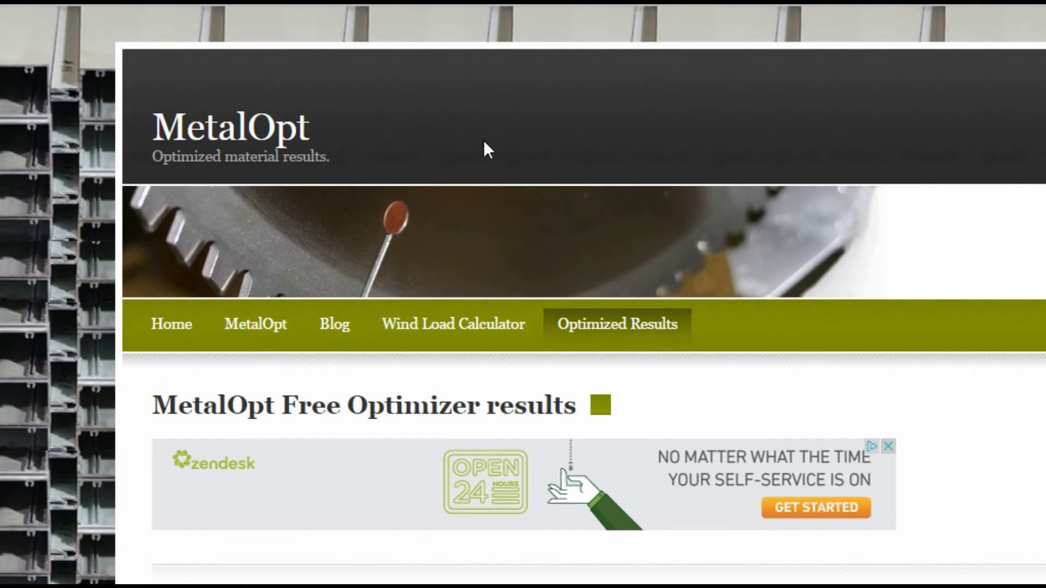
# Step: Go to the MetalOpt 6.2 home page and scroll through its welcome text
pyautogui.click(169, 318)
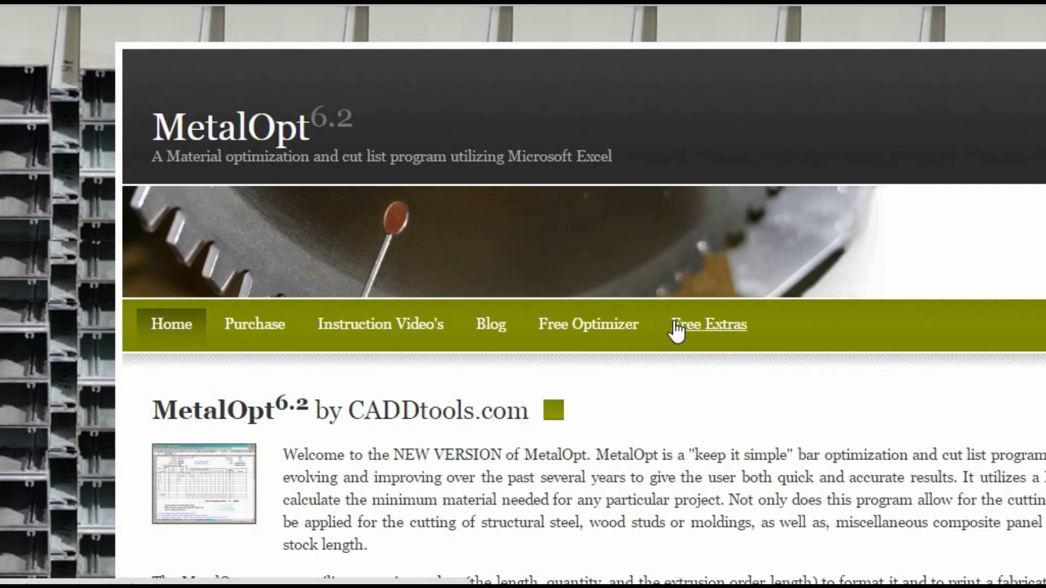
pyautogui.moveTo(708, 325)
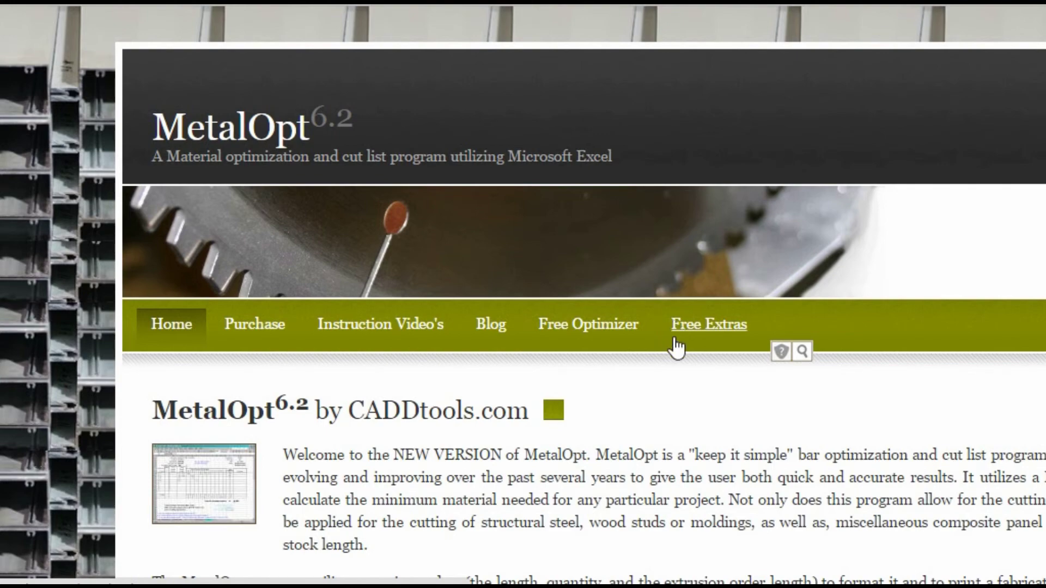
pyautogui.scroll(-2, 633, 376)
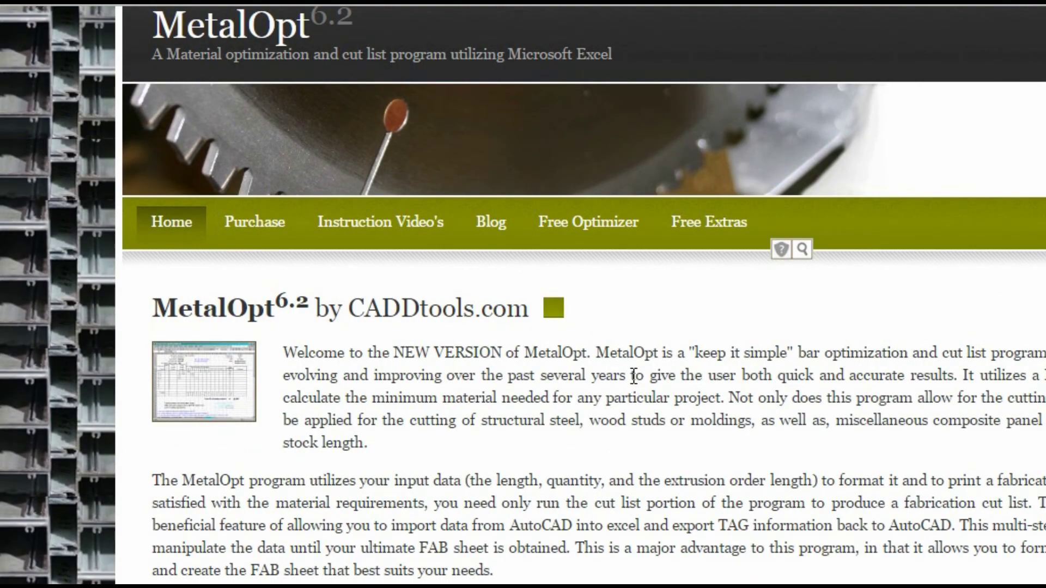